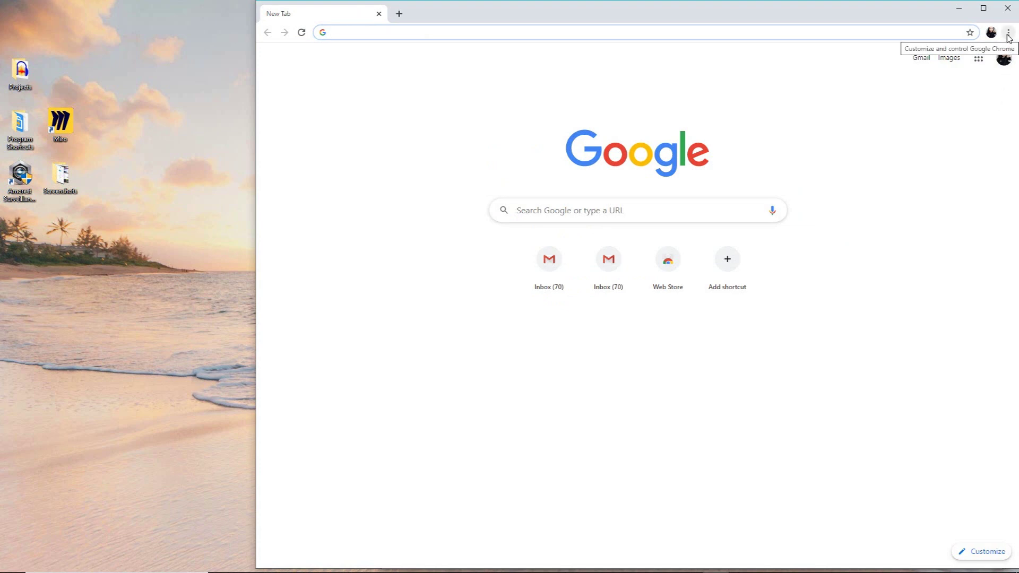
# Go through the menu to Settings and open the profile's 'Chrome name and picture' page.
pyautogui.click(1008, 34)
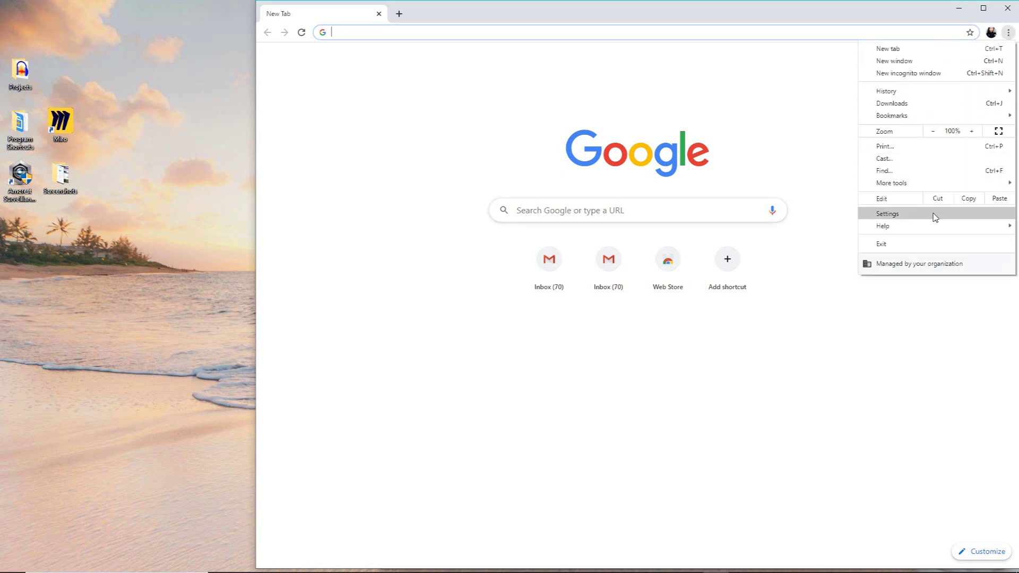
pyautogui.click(887, 213)
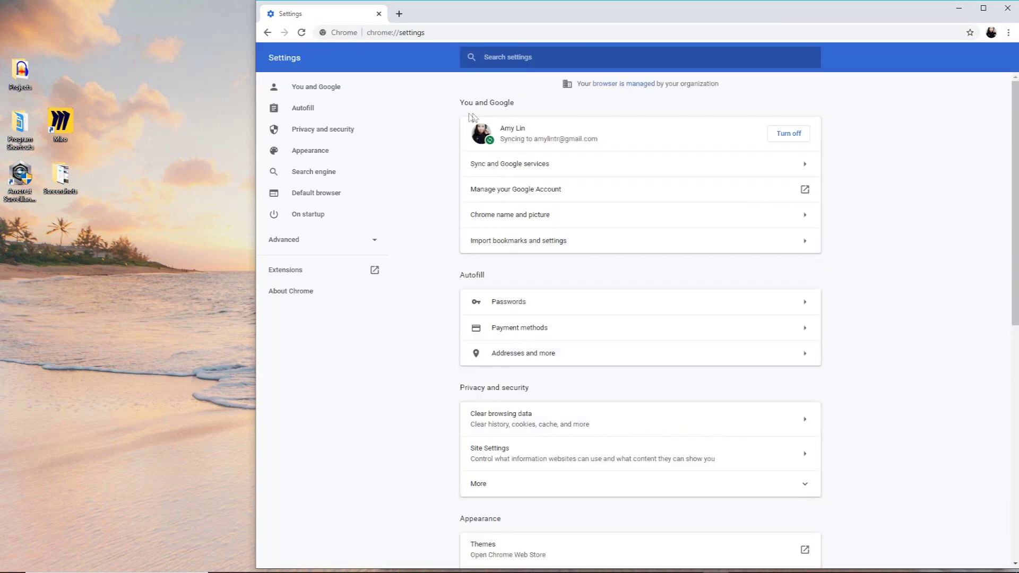
pyautogui.click(504, 224)
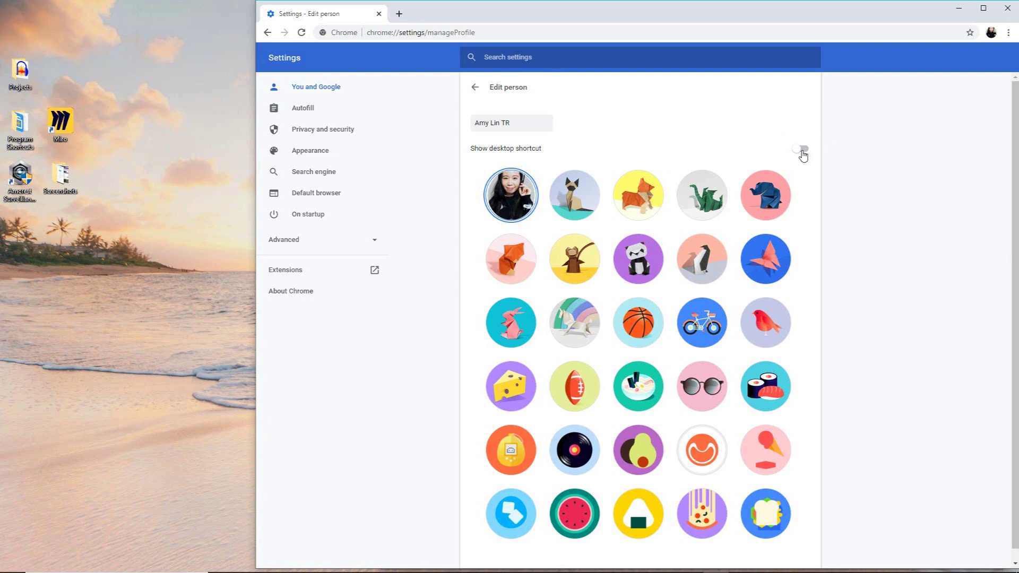
# Switch 'Show desktop shortcut' on for this profile, then switch it back off.
pyautogui.click(802, 150)
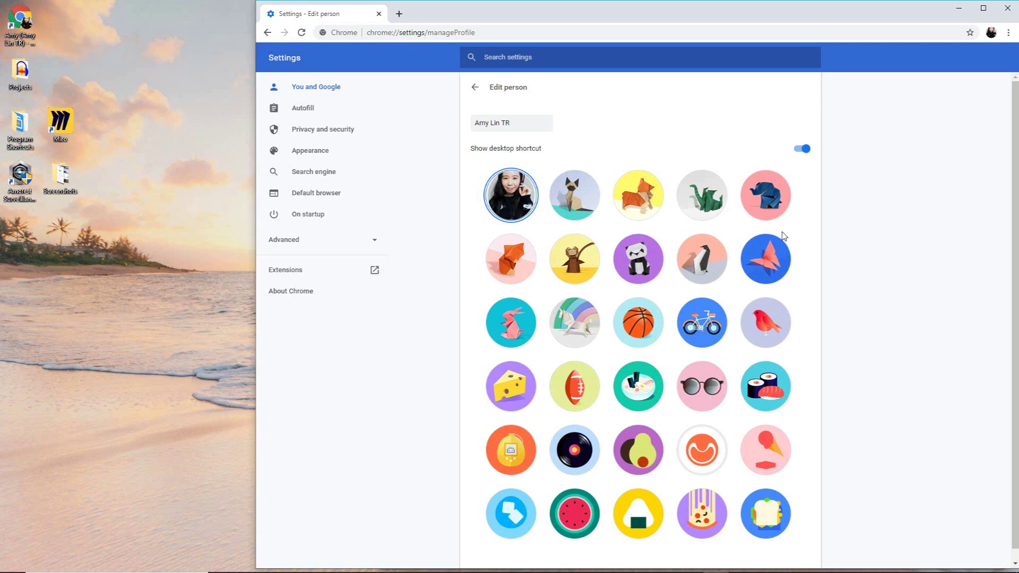
pyautogui.click(802, 148)
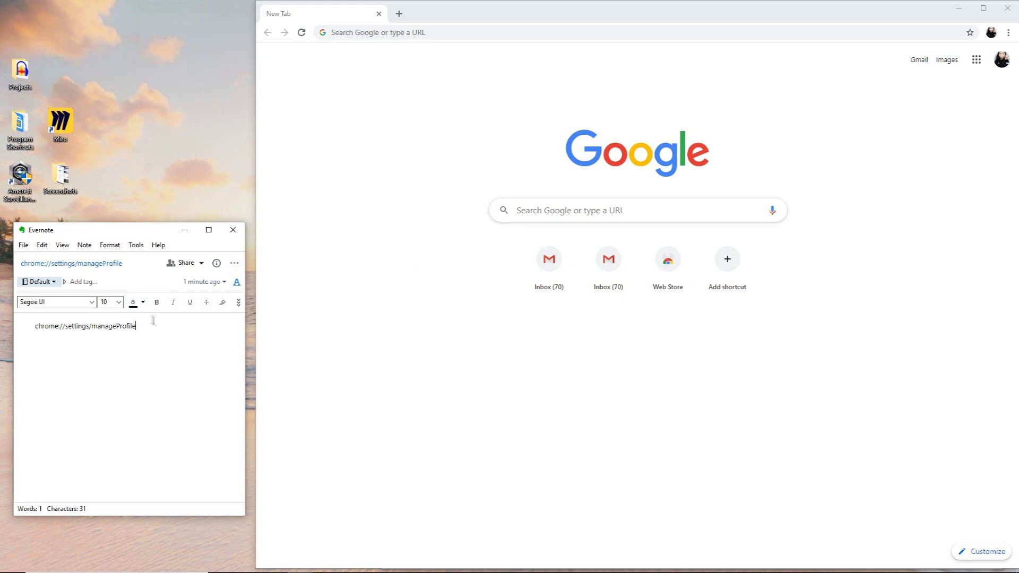
# Load chrome://settings/manageProfile from the Evernote note in Chrome and enable 'Show desktop shortcut'.
pyautogui.moveTo(150, 326); pyautogui.dragTo(35, 326)
pyautogui.hotkey('ctrl', 'c')
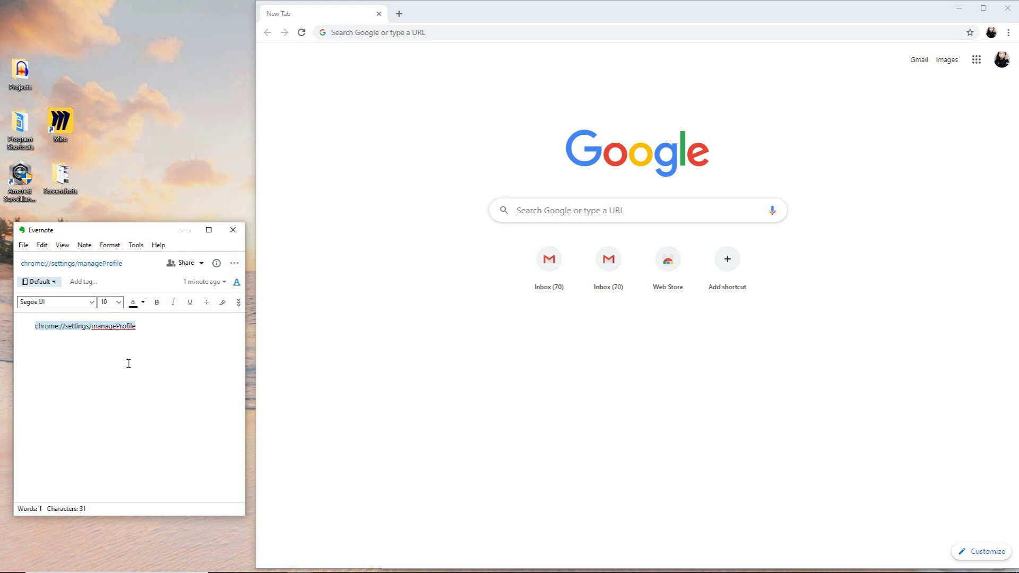
pyautogui.click(358, 207)
pyautogui.click(492, 38)
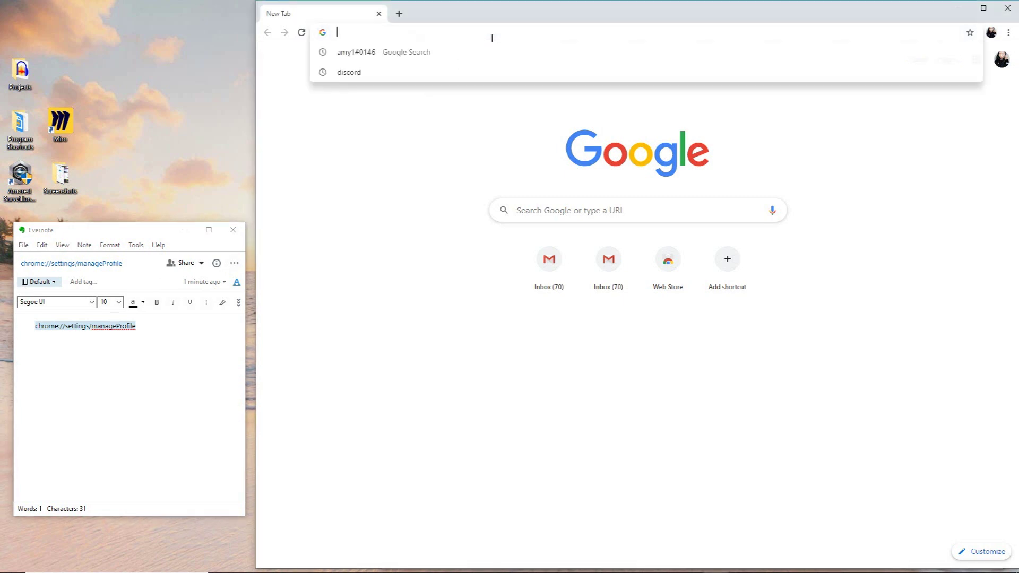
pyautogui.hotkey('ctrl', 'v')
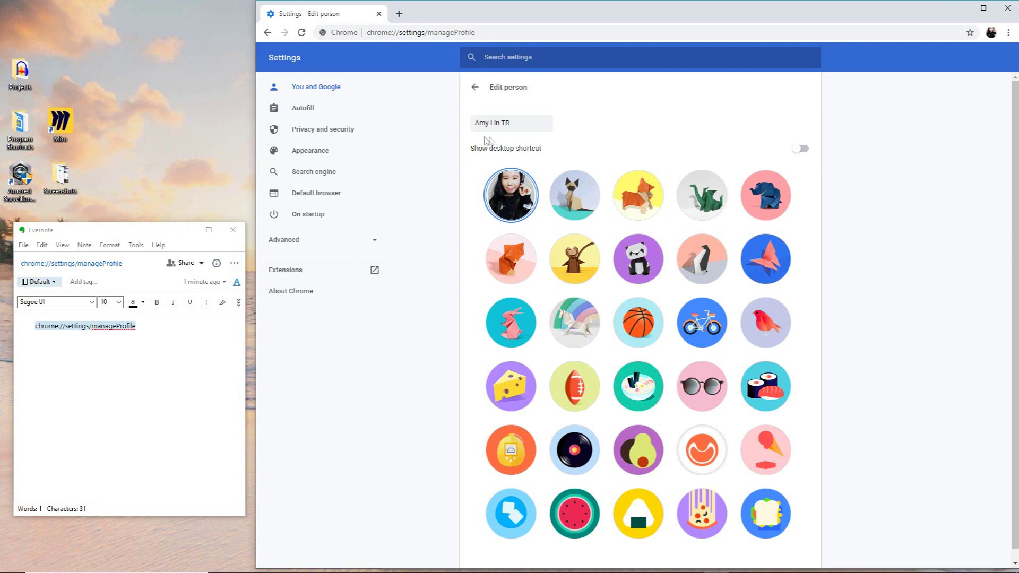
pyautogui.click(801, 149)
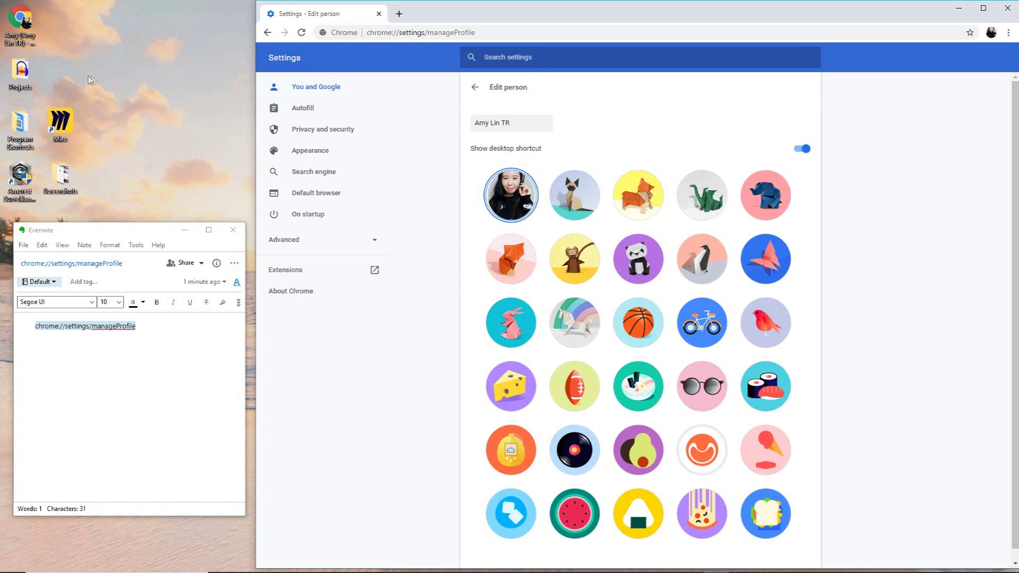